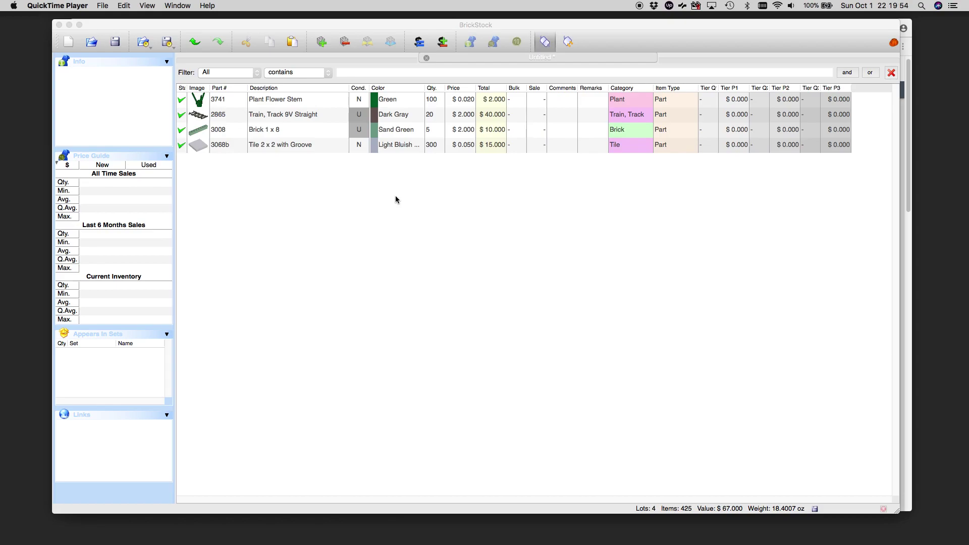
- Look up the BrickLink price guide for the green Plant Flower Stem (3741), and return to the BrickStock parts list
left_click(303, 101)
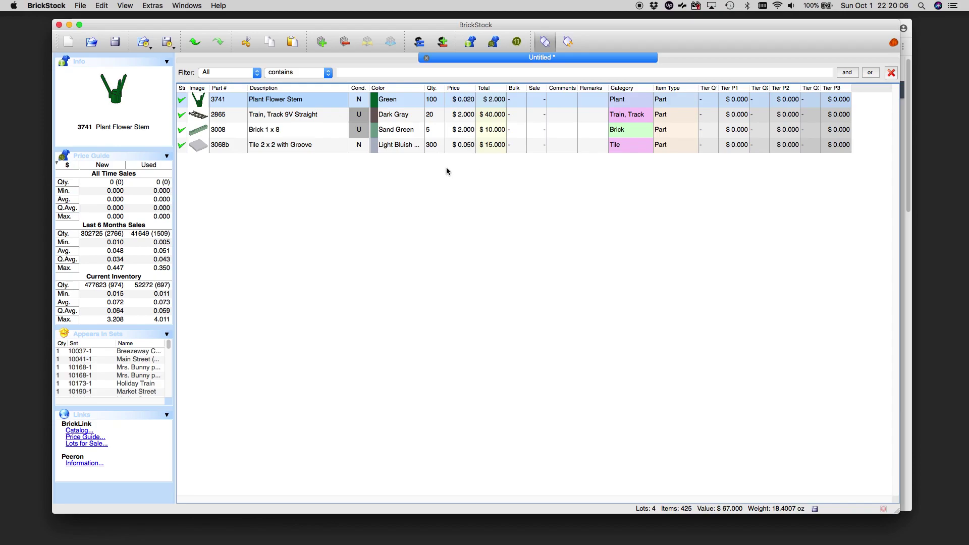
right_click(333, 106)
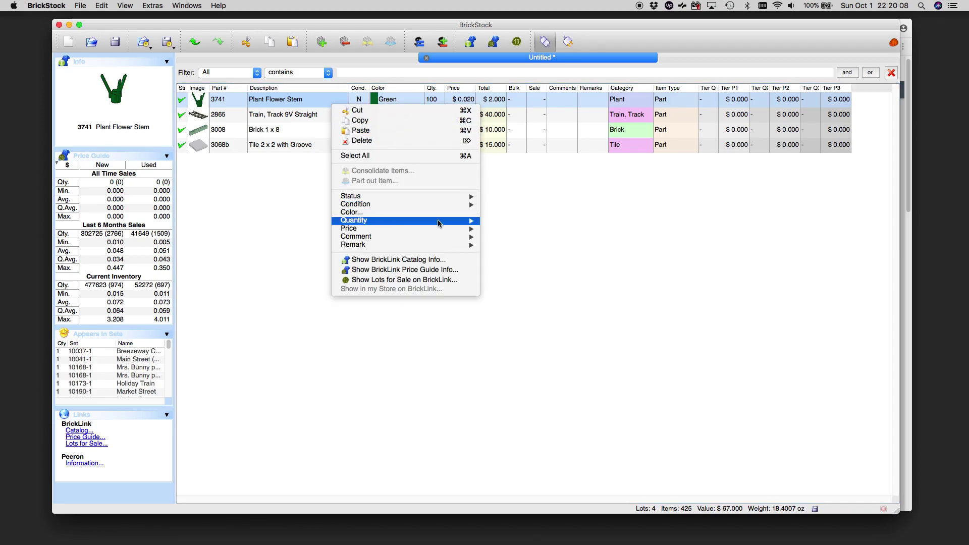
left_click(477, 273)
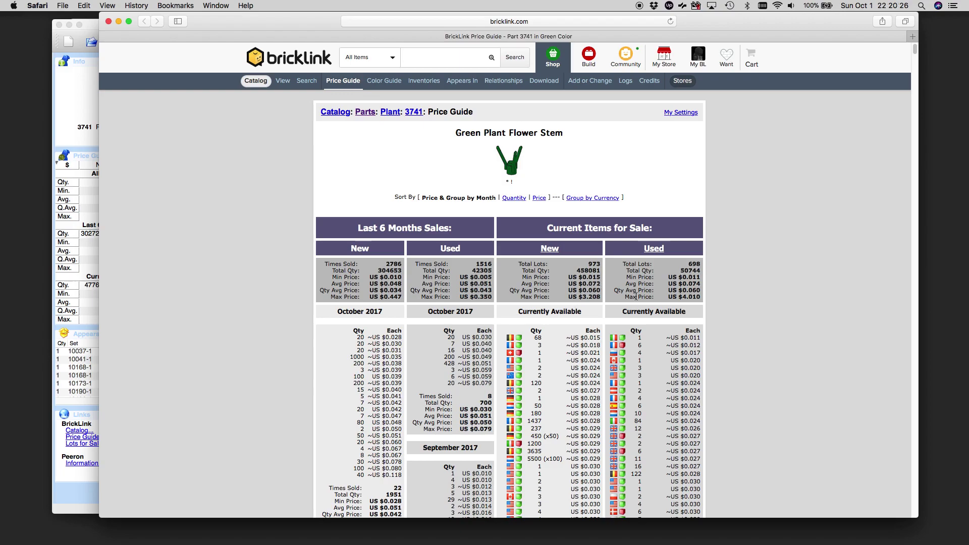
left_click(118, 22)
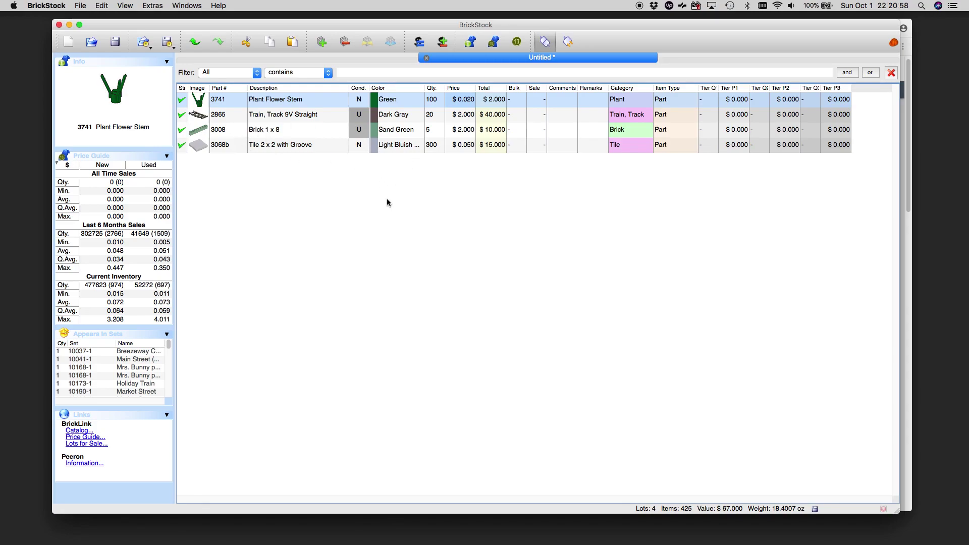
- Export all lots in the parts list as BrickLink Wanted List XML to the clipboard, targeting the default Wanted List
left_click(102, 5)
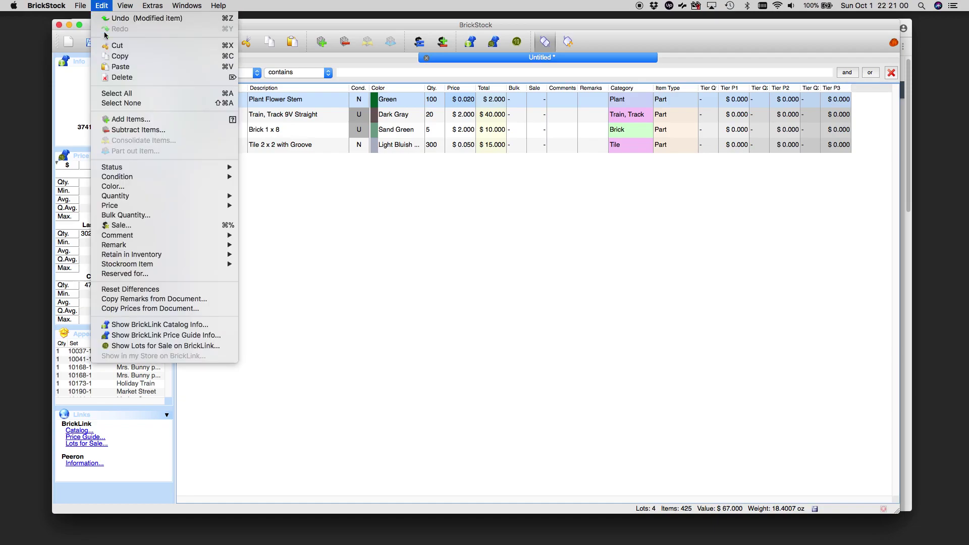
left_click(147, 93)
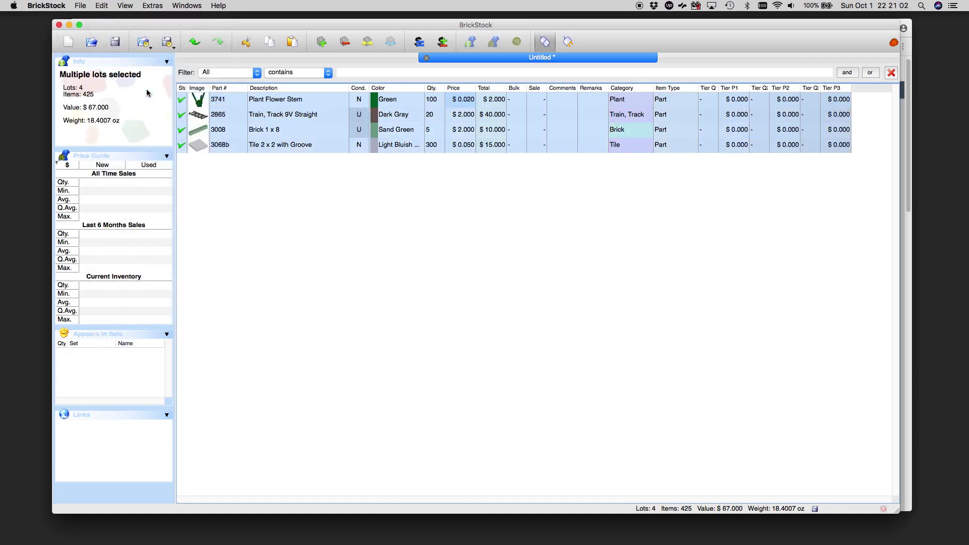
left_click(81, 5)
mouse_move(125, 95)
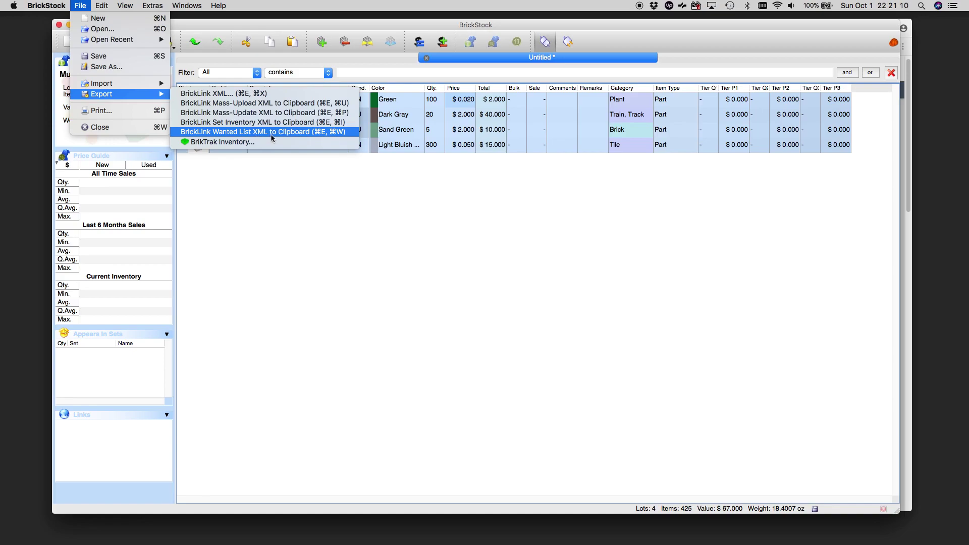
left_click(258, 134)
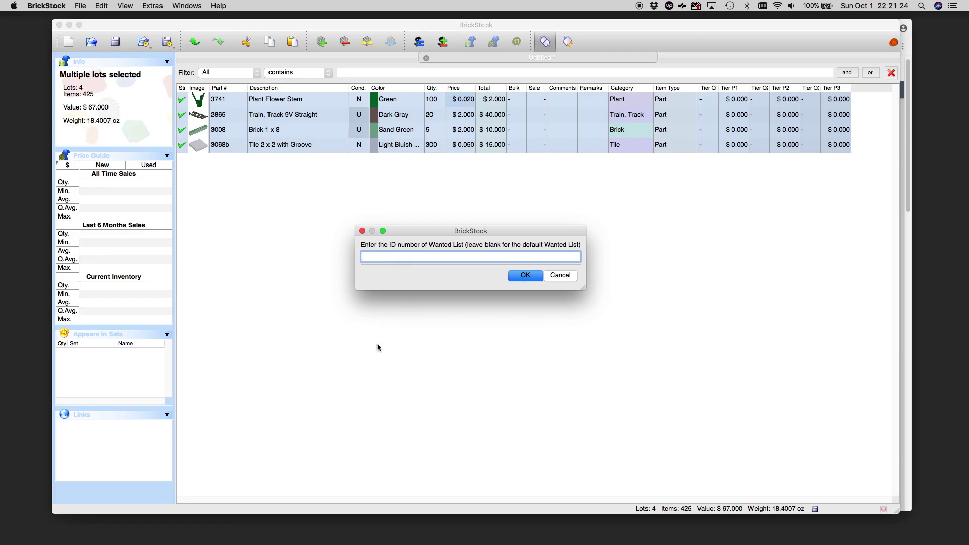
left_click(514, 277)
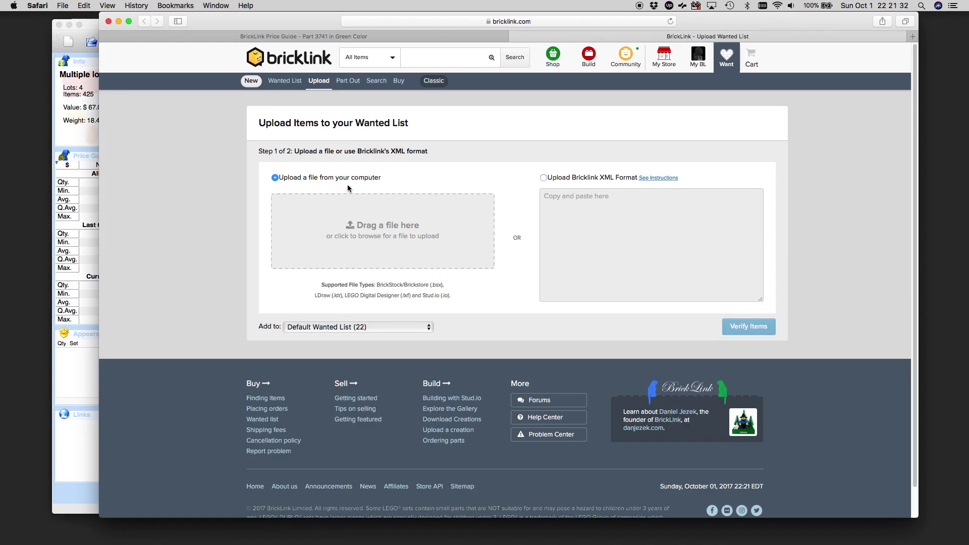
- Switch to BrickLink's Wanted List upload page, supply the exported list in BrickLink XML format, and verify the items
left_click(543, 178)
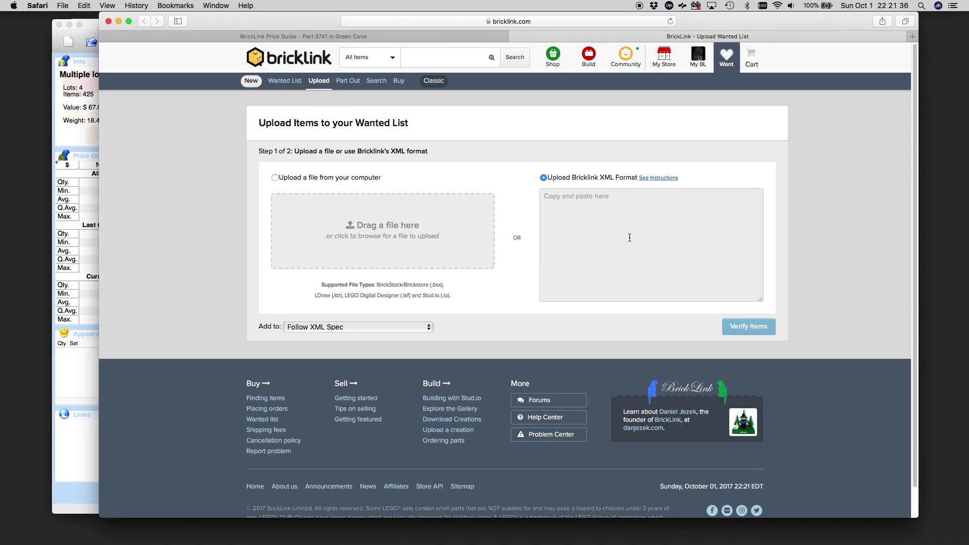
right_click(613, 225)
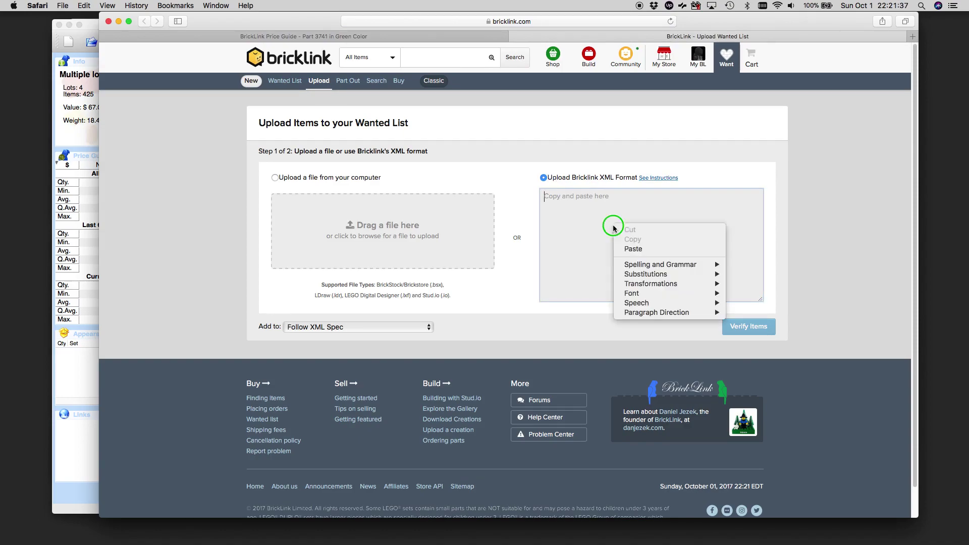
left_click(633, 249)
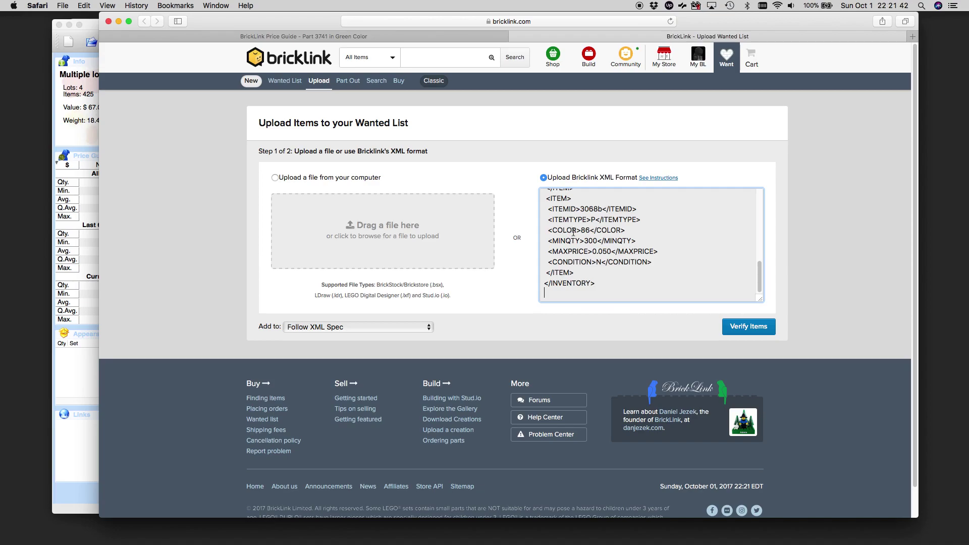
left_click(732, 327)
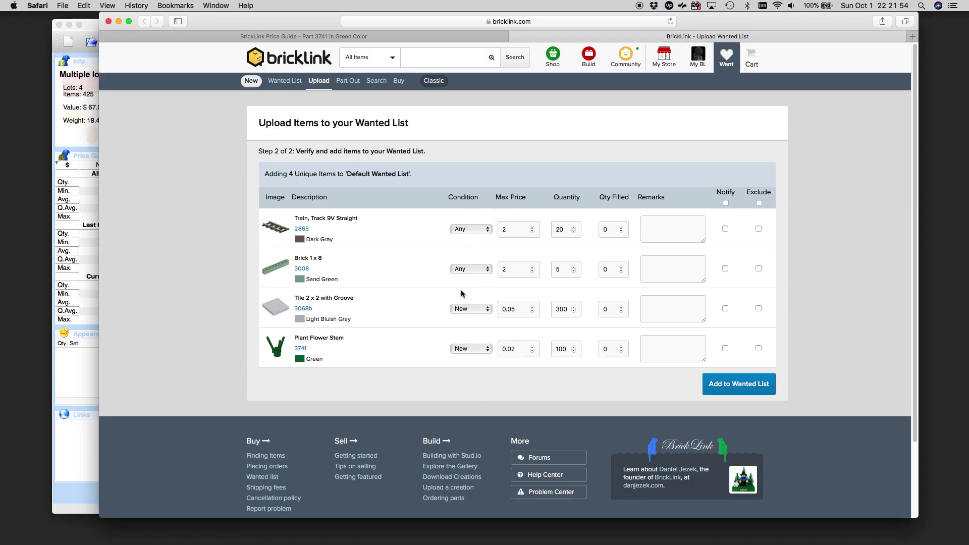
- Check the condition choices of the uploaded items and set the Plant Flower Stem's condition to Any
left_click(472, 230)
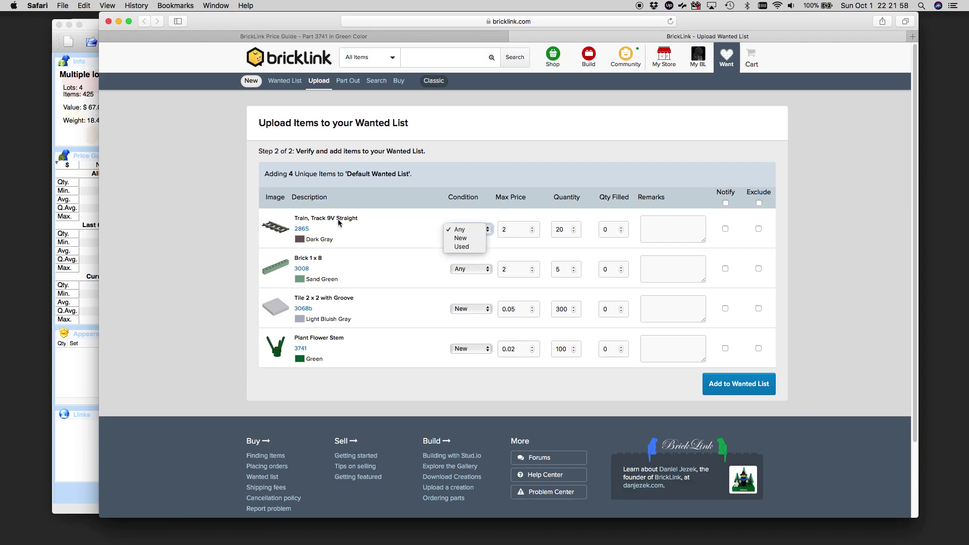
left_click(462, 230)
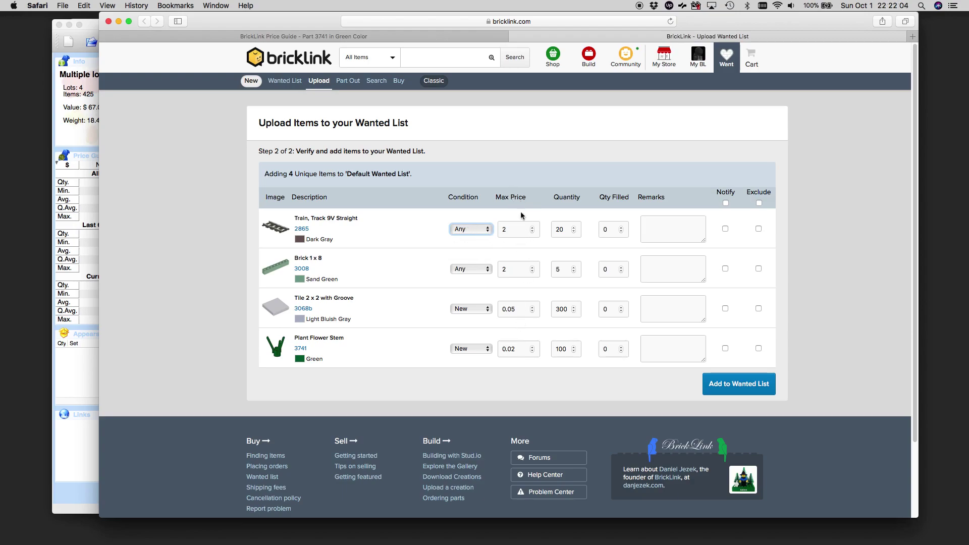
left_click(470, 271)
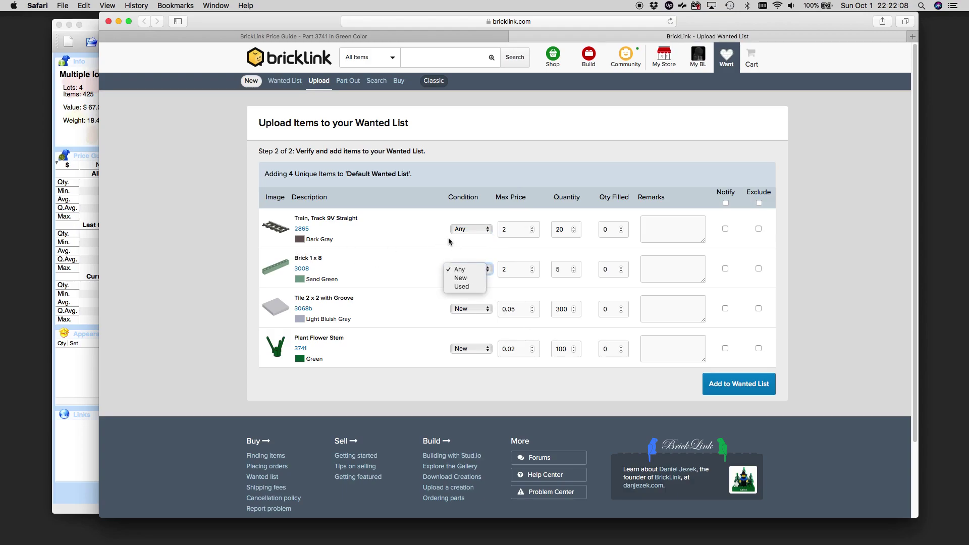
left_click(431, 246)
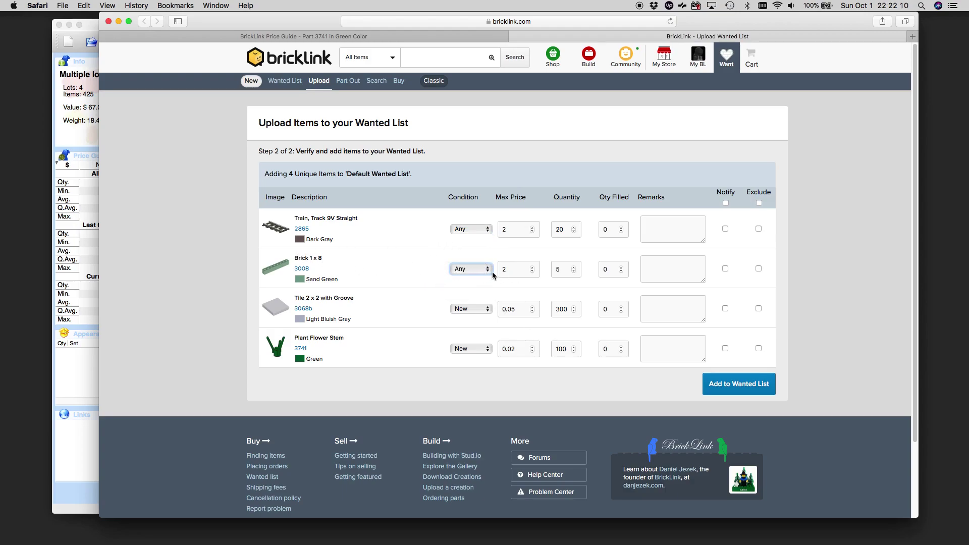
left_click(465, 309)
left_click(465, 311)
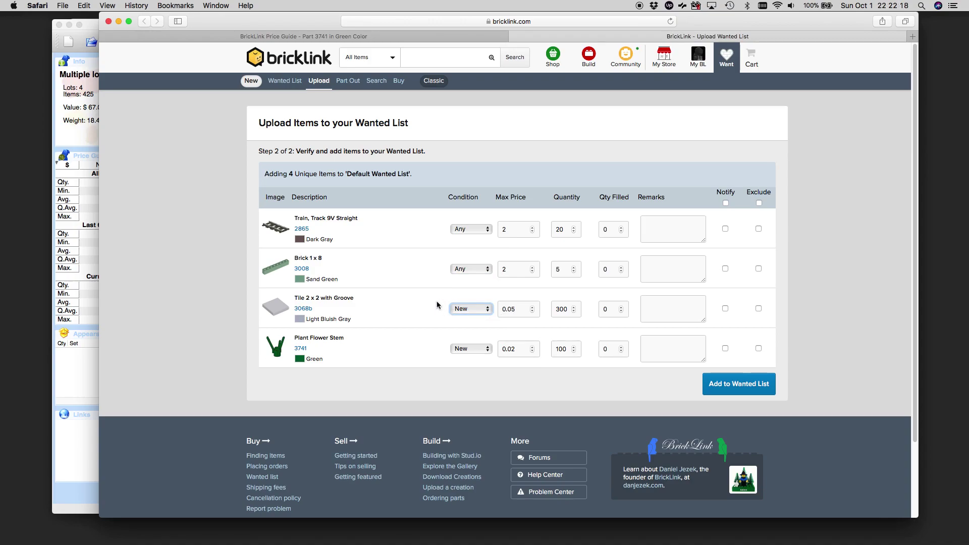
left_click(467, 350)
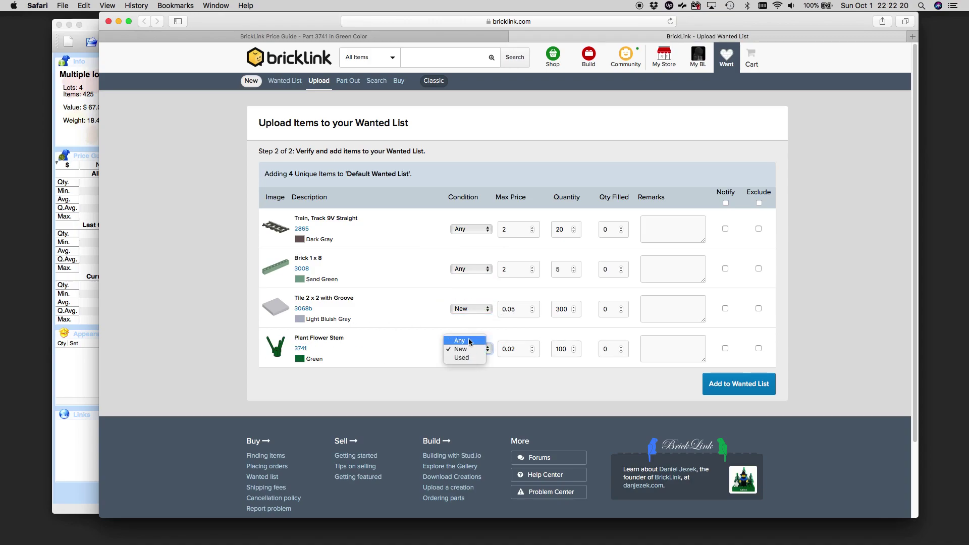
left_click(462, 348)
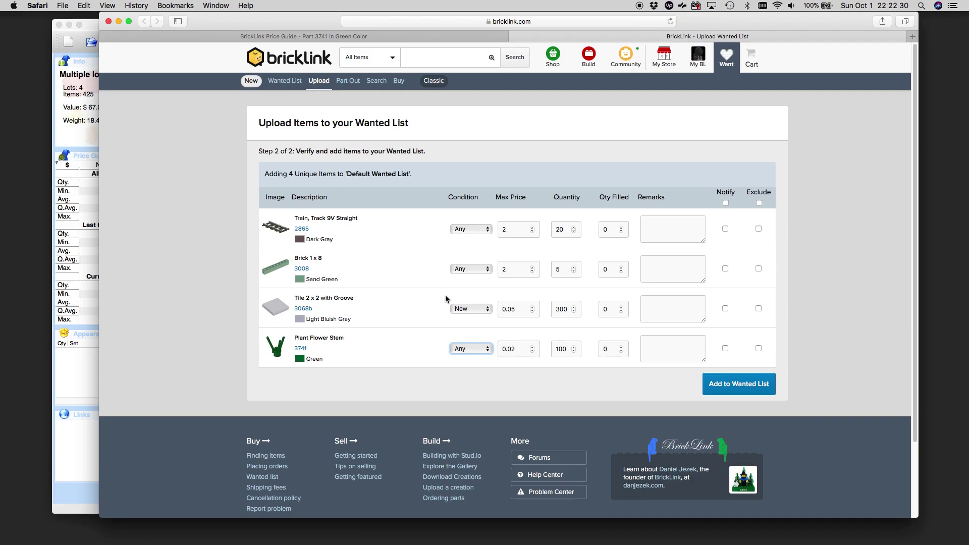
- Enter remarks "train layout" for the track, "green grocer" for the brick, "sidewalk" for the tile, "trees" for the flower stem; enable notifications for all items
left_click(657, 227)
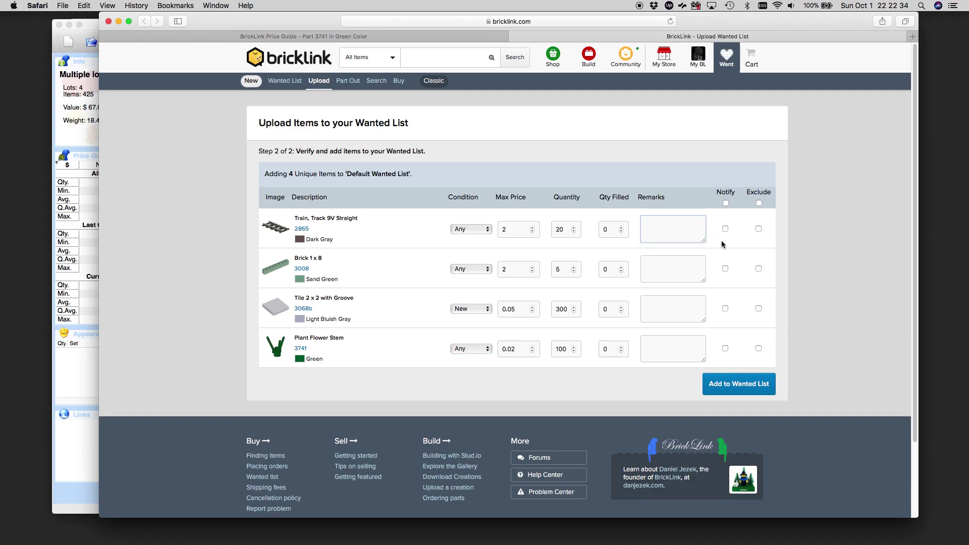
type("train ")
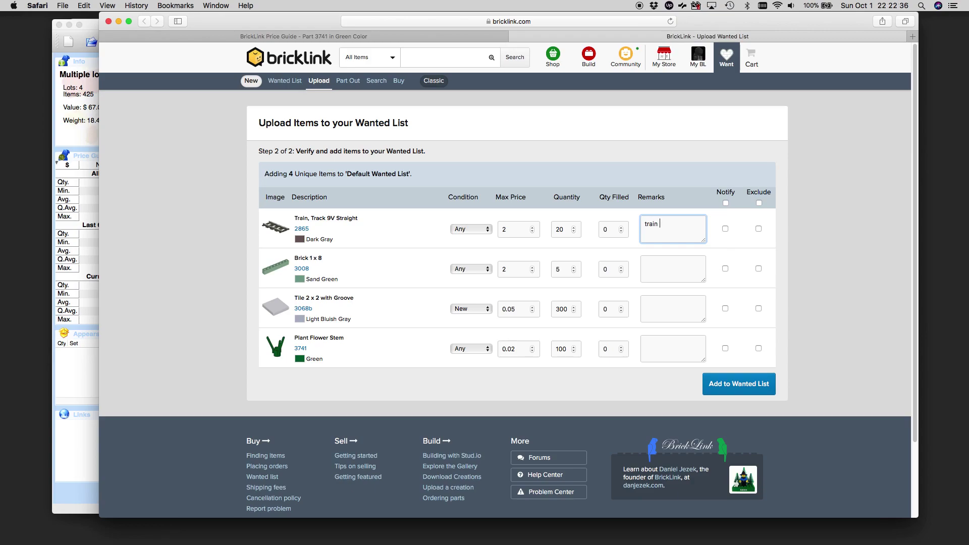
type("layout")
left_click(656, 348)
type("trees")
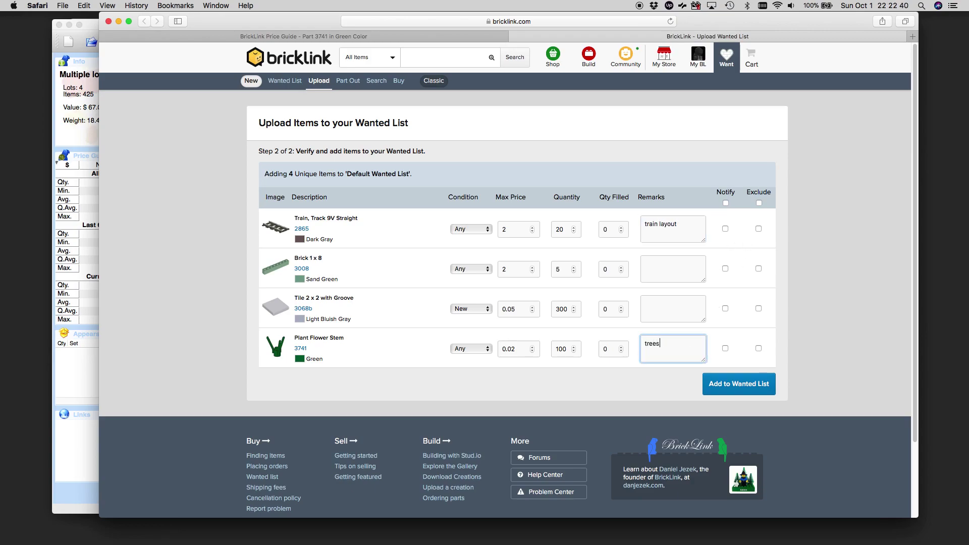
left_click(665, 309)
type("sidewalk")
left_click(655, 273)
type("green grocer")
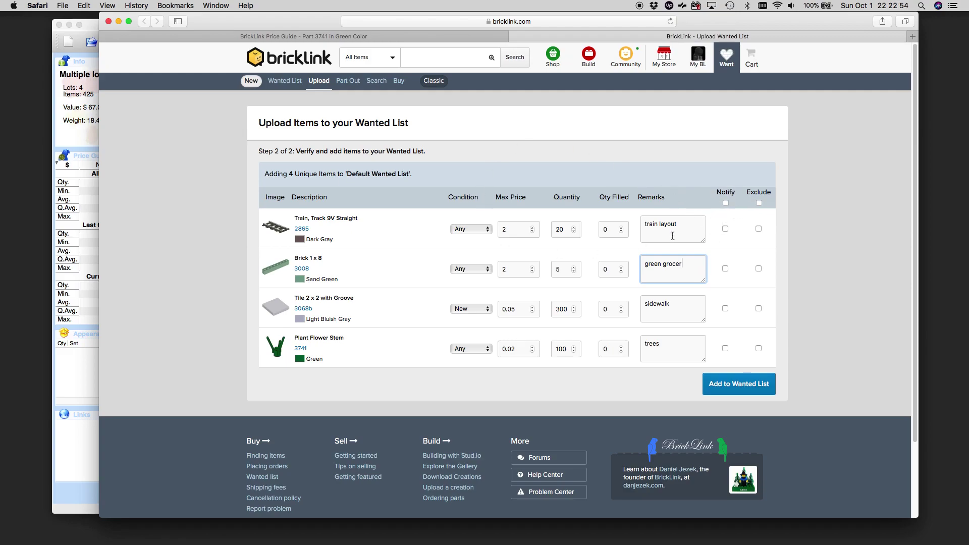
left_click(725, 203)
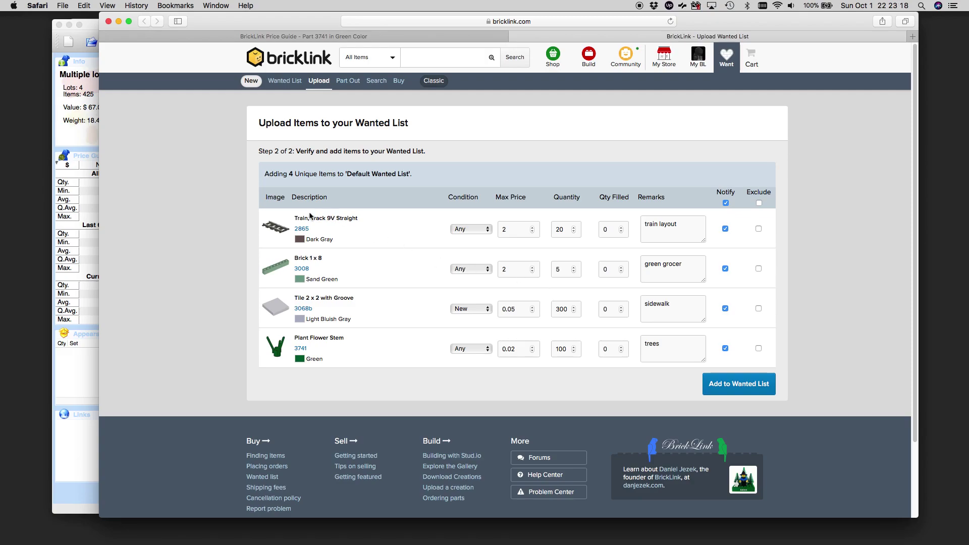
- Edit the Train, Track 9V Straight's wanted quantity and set its max price to 2.50
left_click(562, 229)
key("BackSpace")
type("5")
left_click(518, 231)
type(".50")
- Switch to BrickStock, open the BrickLink price guide for Train, Track 9V Straight, examine its used sales prices, and return to the parts list
left_click(119, 22)
left_click(399, 231)
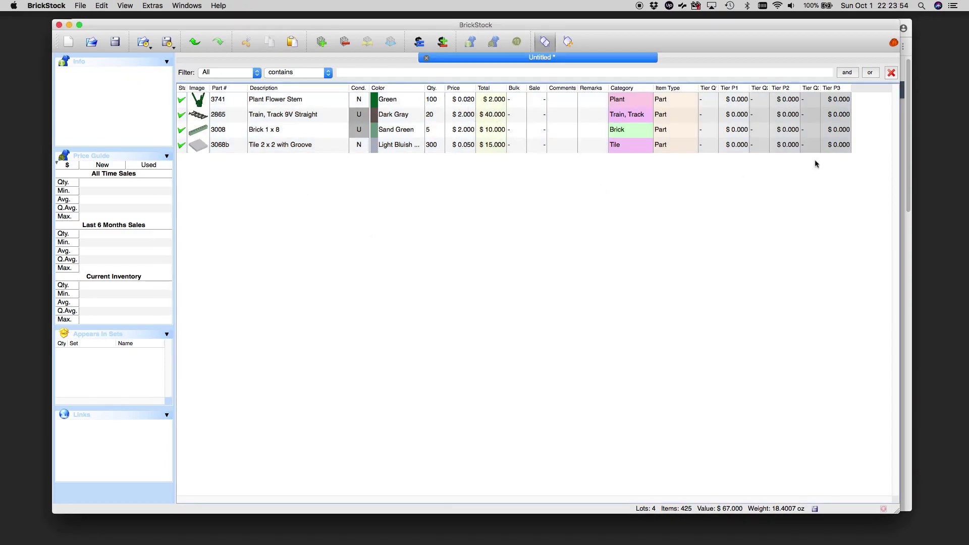
right_click(299, 102)
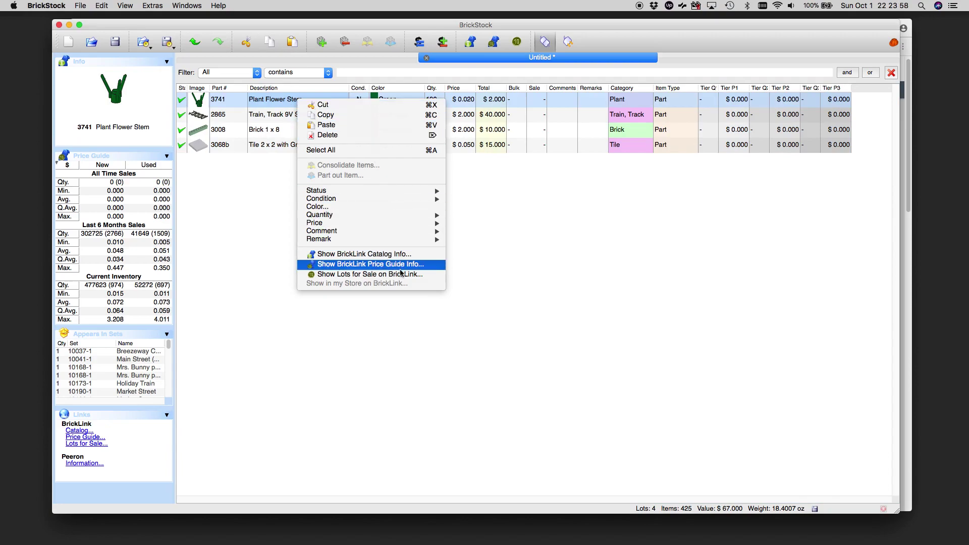
left_click(273, 118)
right_click(273, 116)
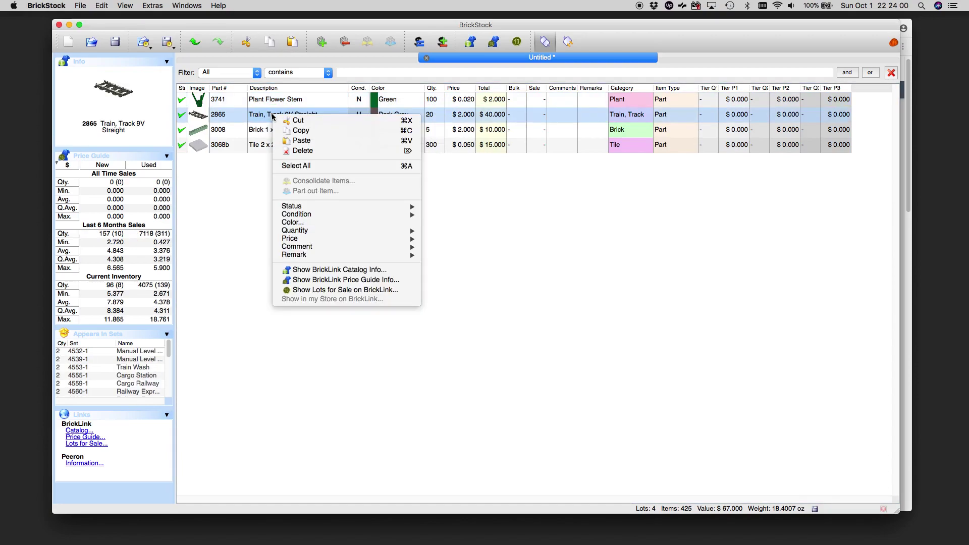
left_click(376, 280)
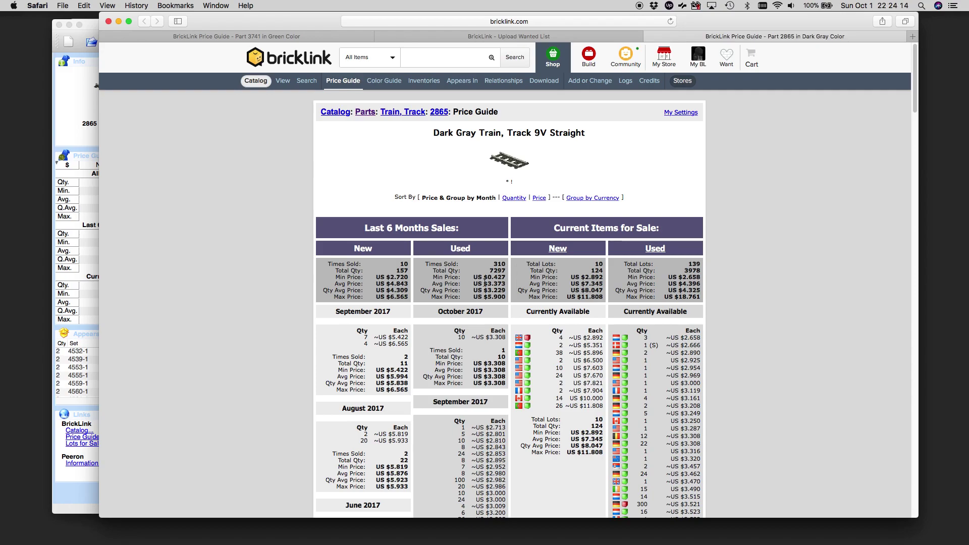
left_click_drag(506, 283, 481, 284)
left_click(751, 336)
left_click(93, 29)
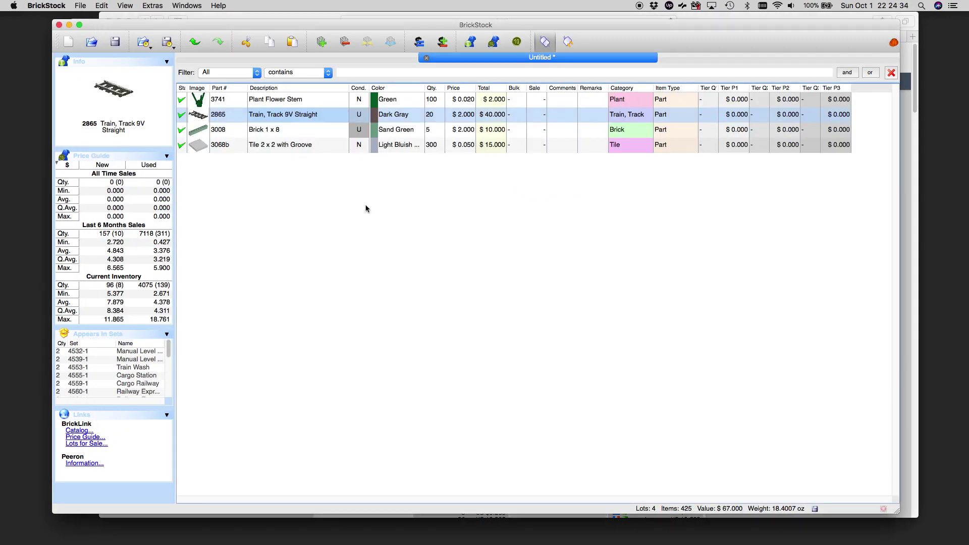